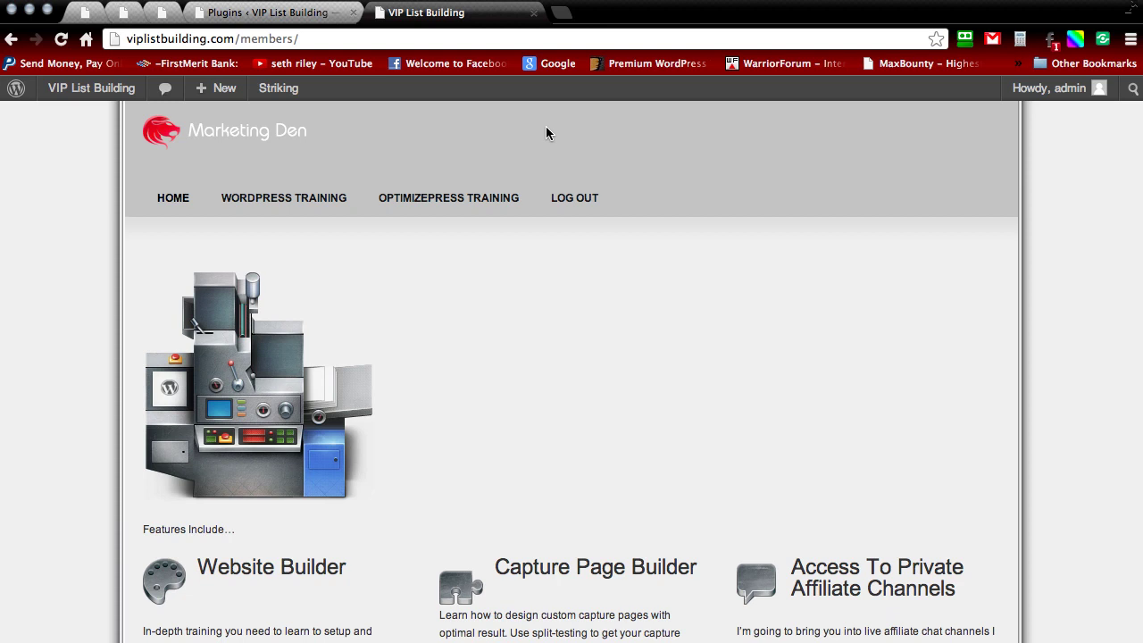
Search Google for 'peters login redirect' and look over the plugin's page.
click(561, 12)
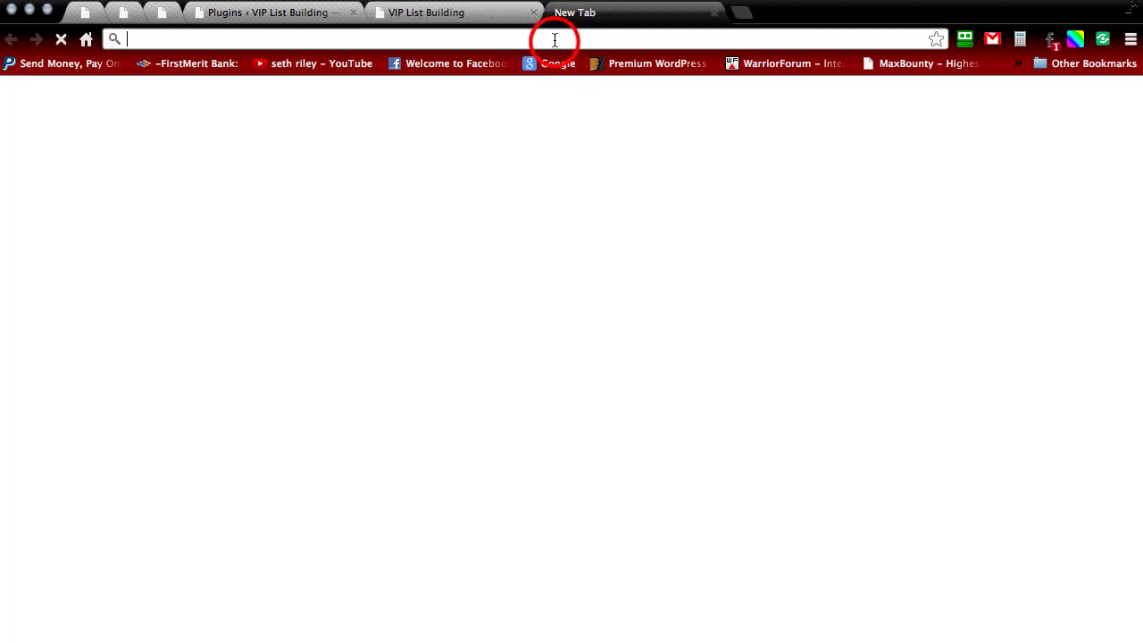
click(554, 40)
text(google.com)
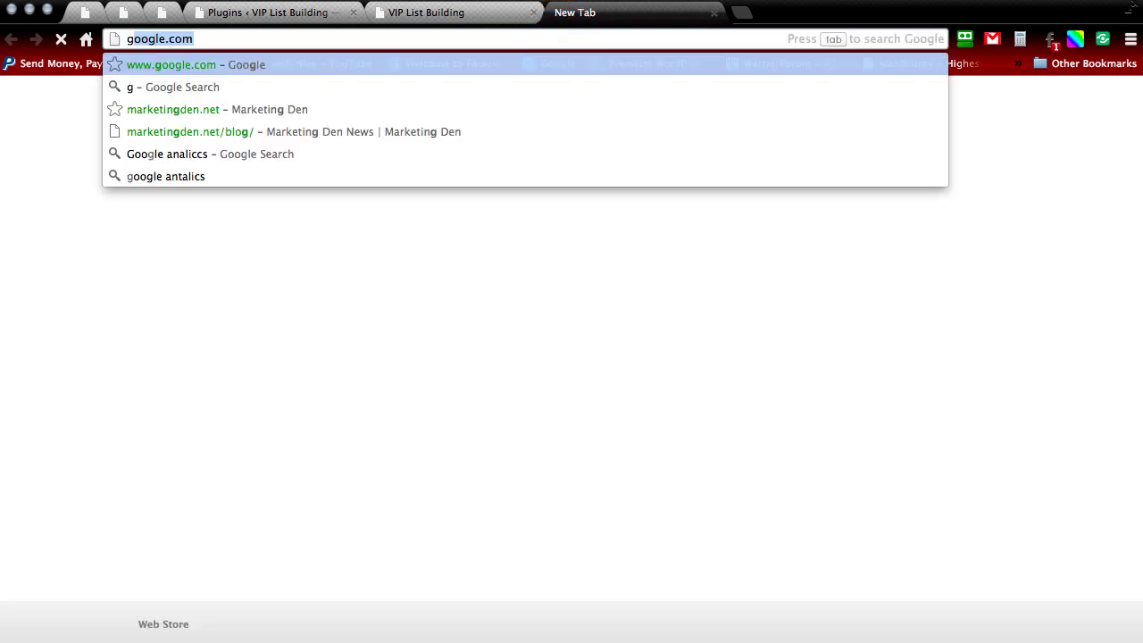
key(Return)
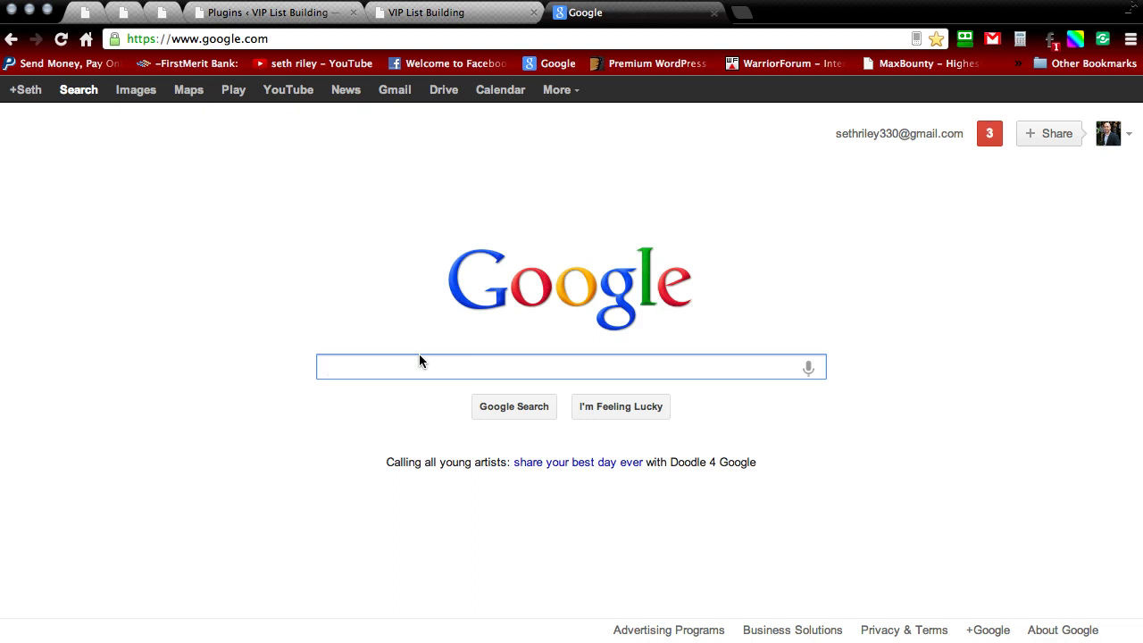
text(peters)
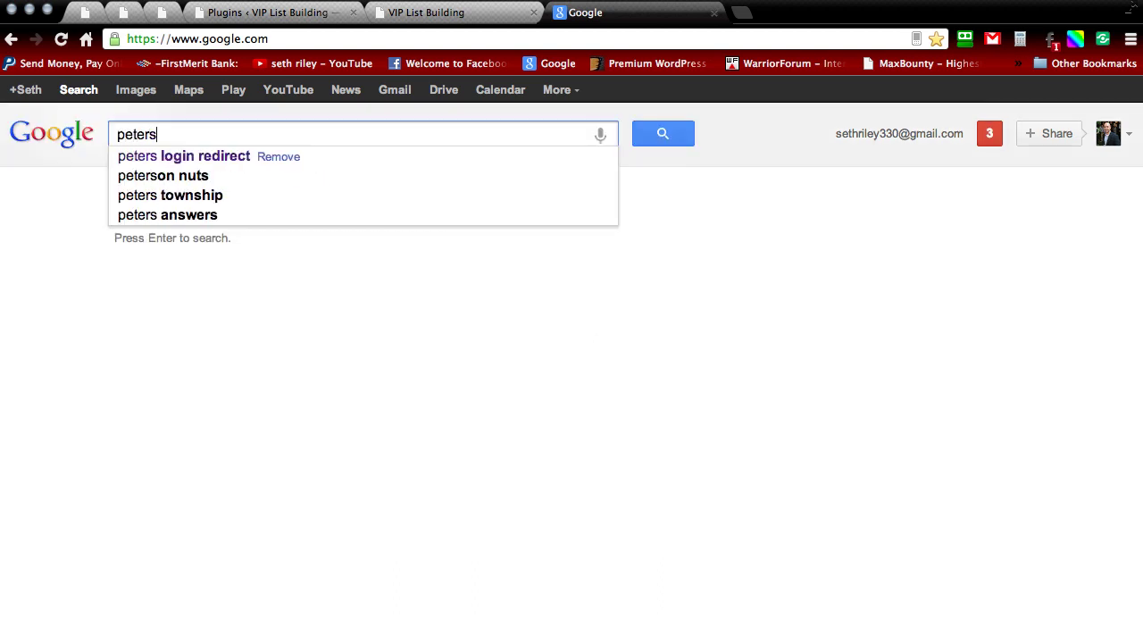
text( login r)
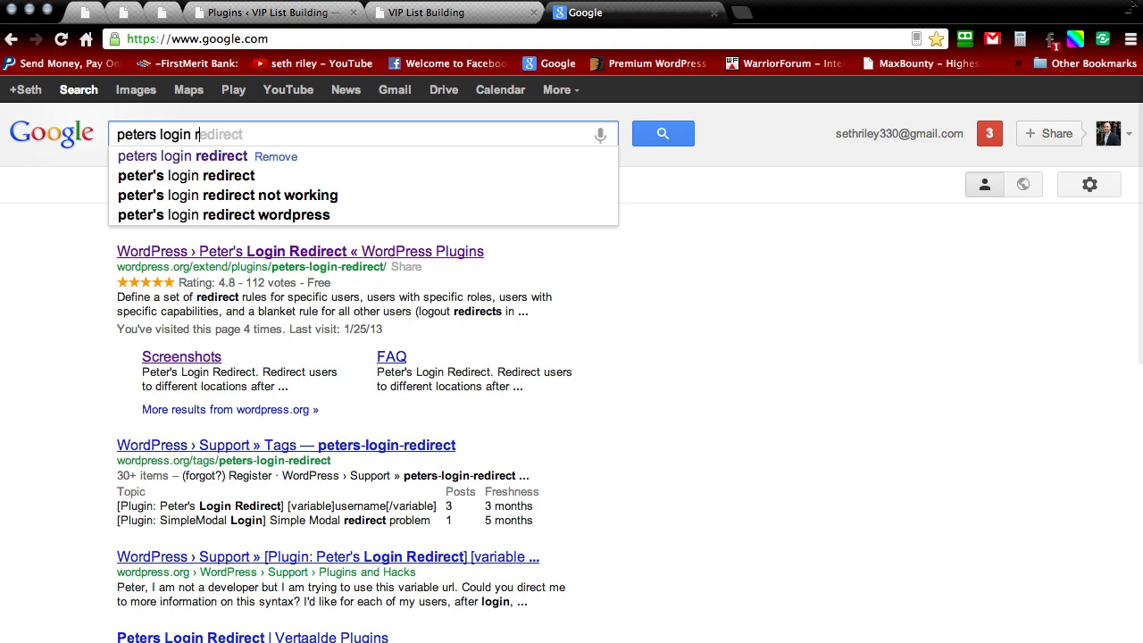
text(edirect)
key(Return)
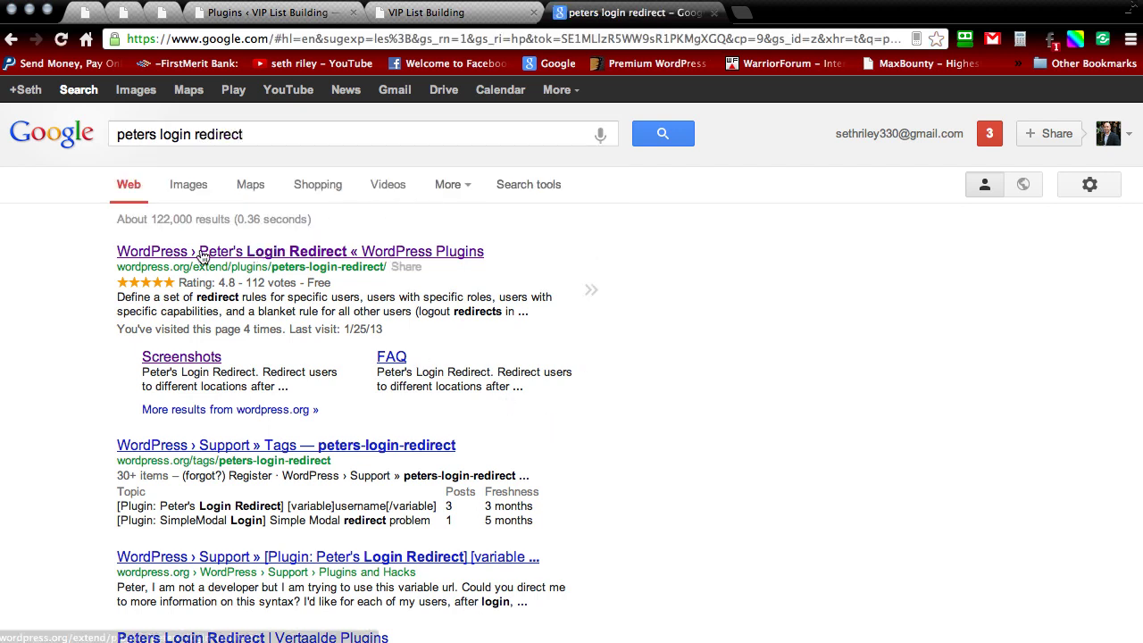
click(233, 250)
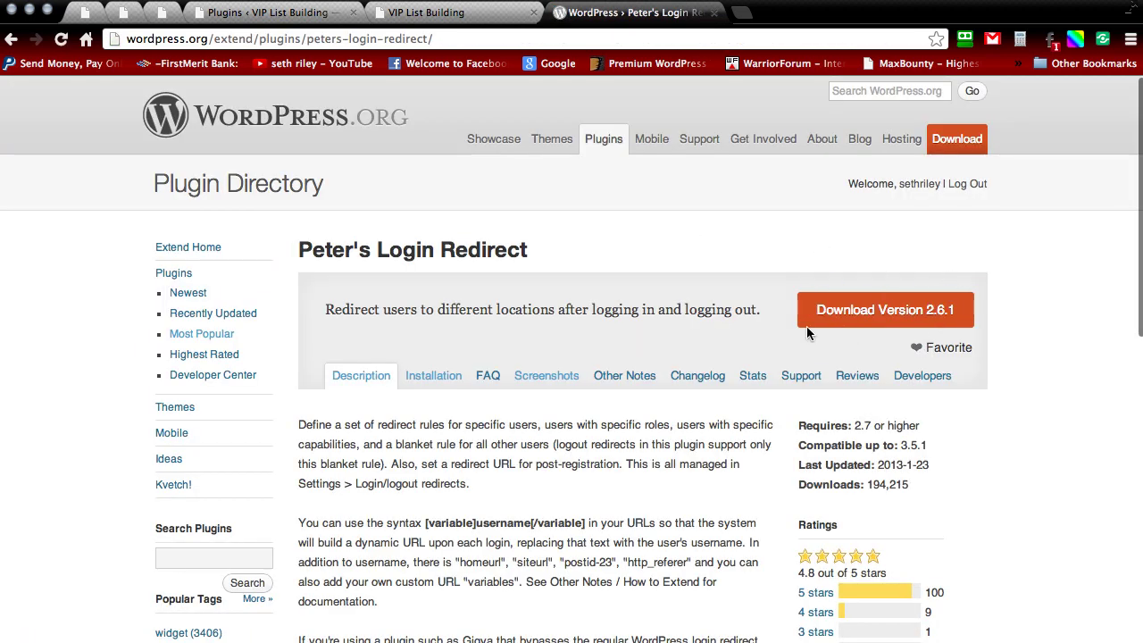
click(724, 40)
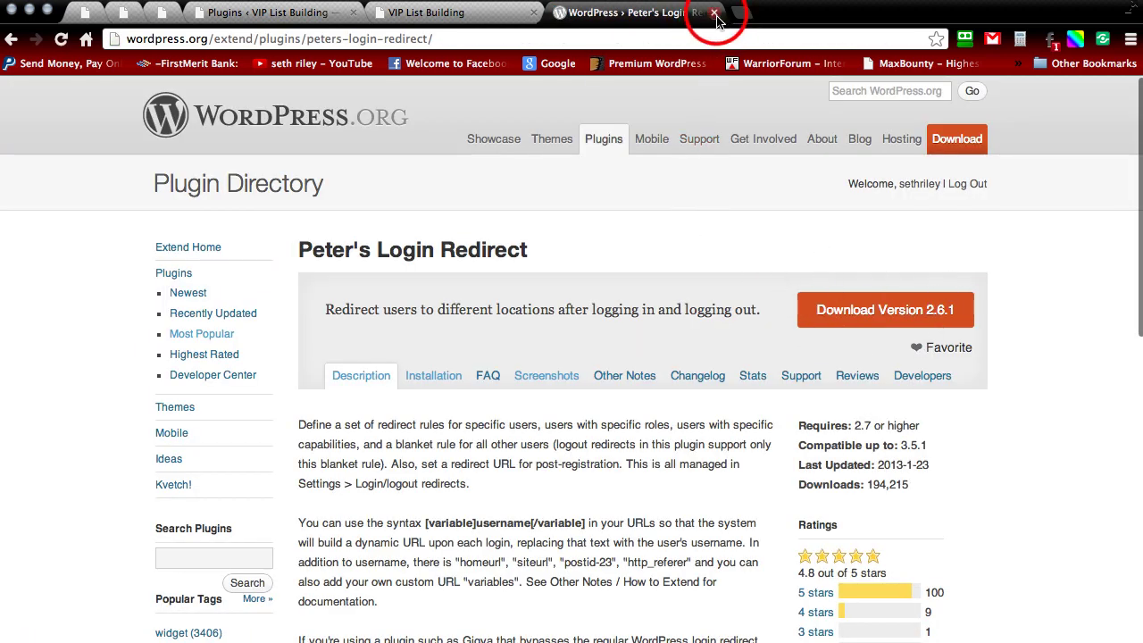
click(714, 13)
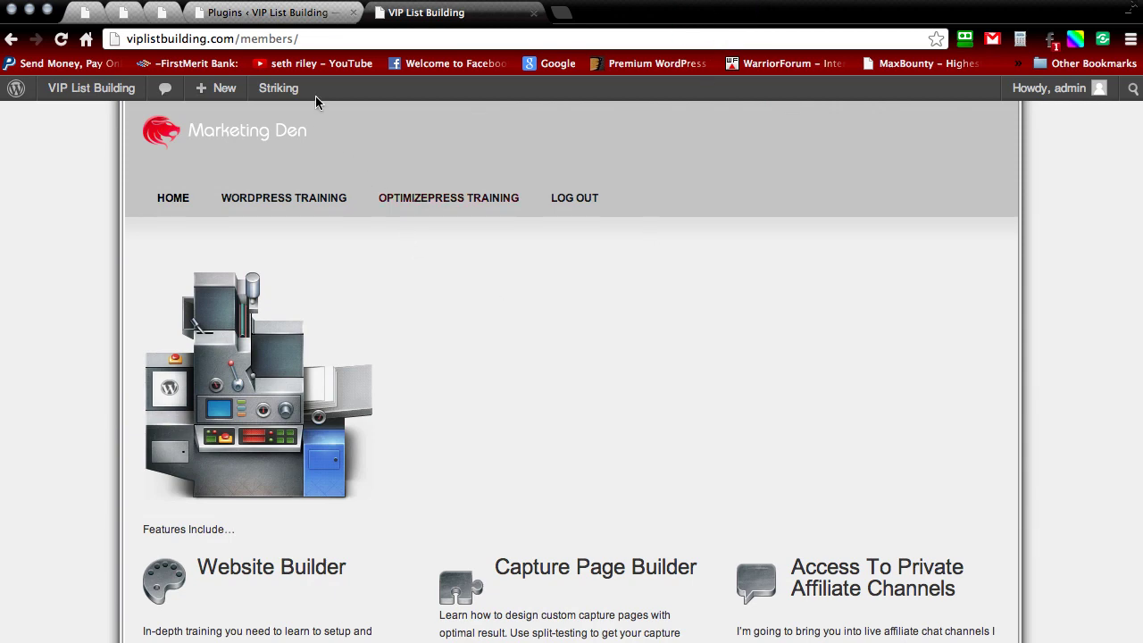
Upload peters-login-redirect.zip as a new plugin, install it, and activate it.
click(295, 14)
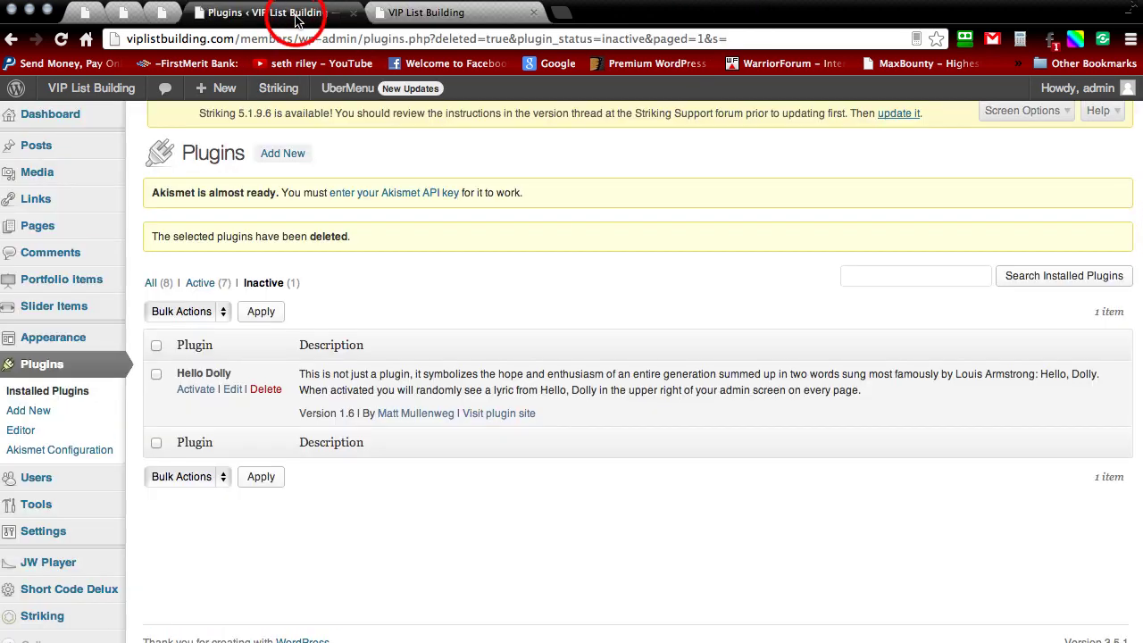
scroll(130, 151, down, 1)
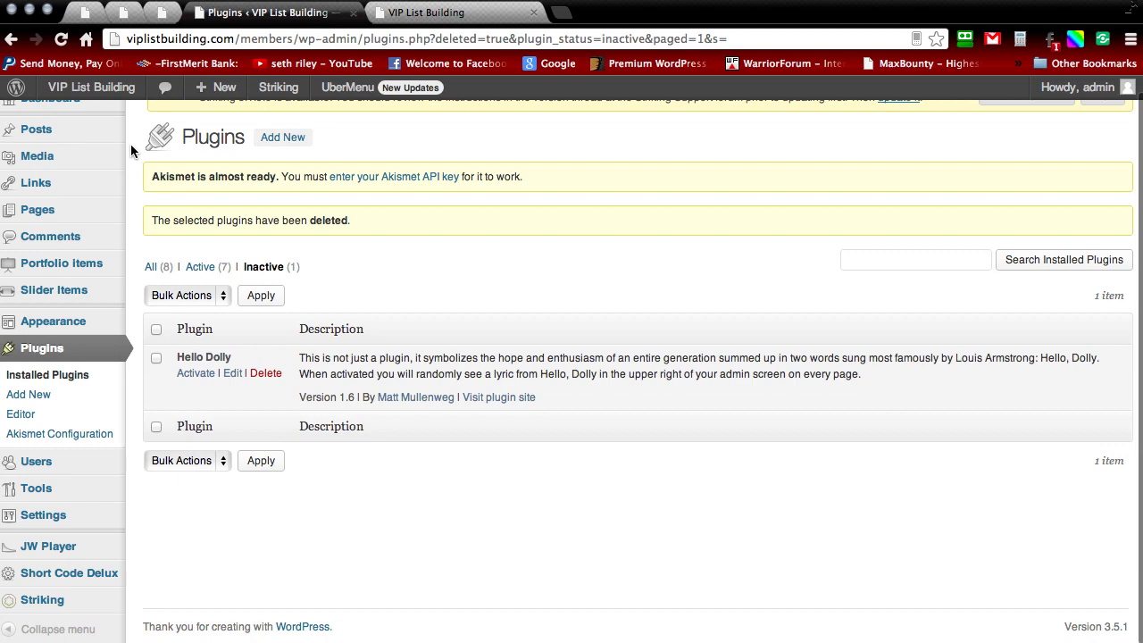
click(73, 392)
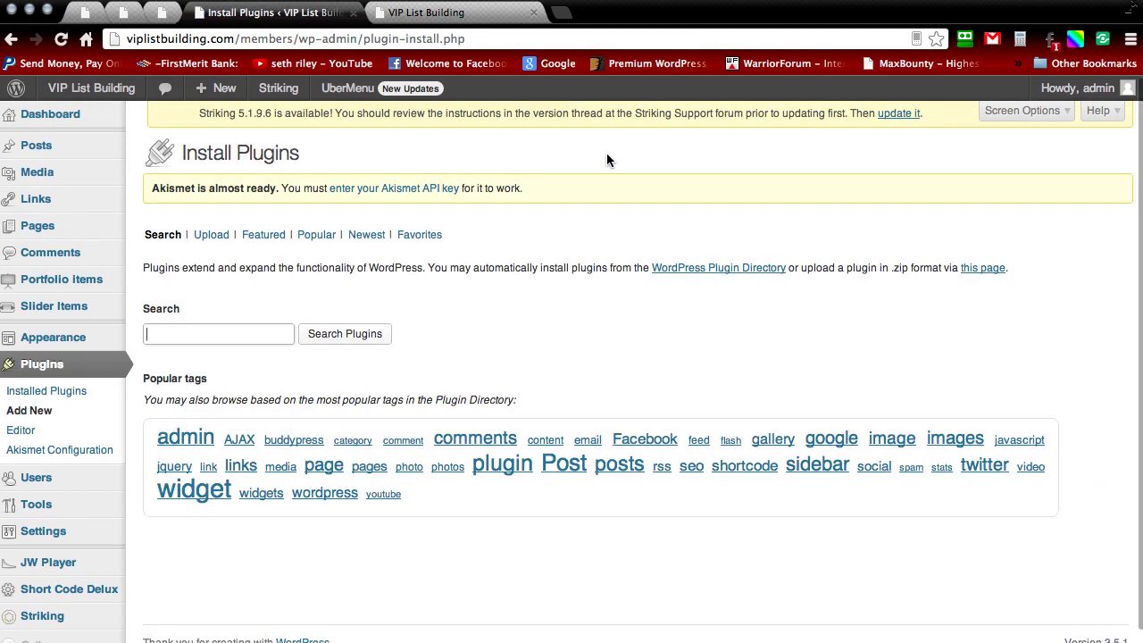
click(214, 235)
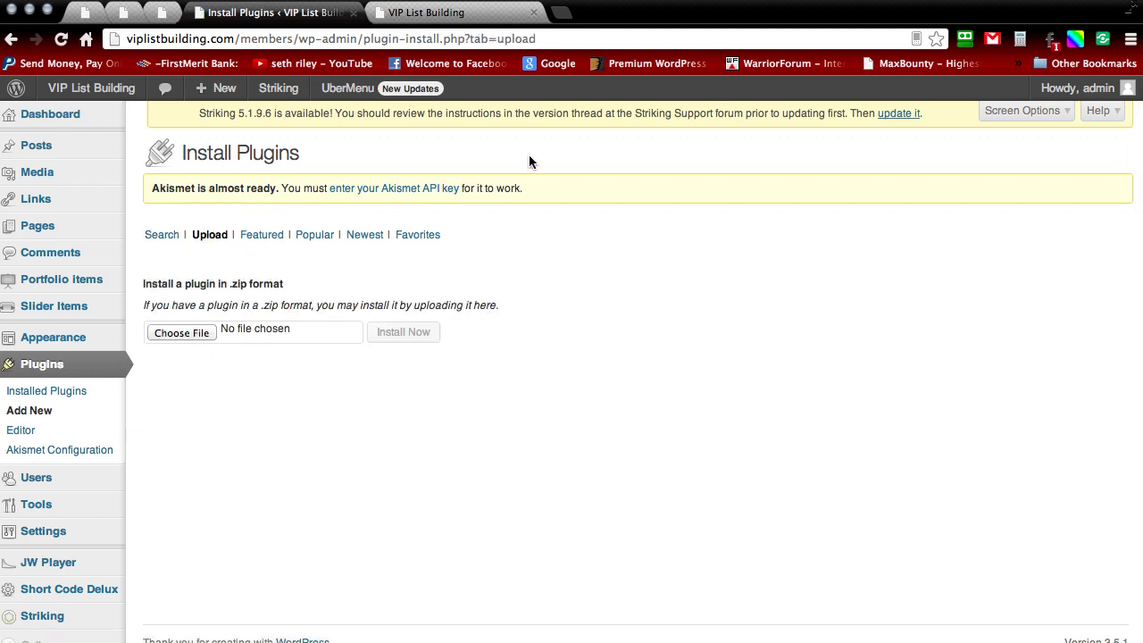
click(179, 332)
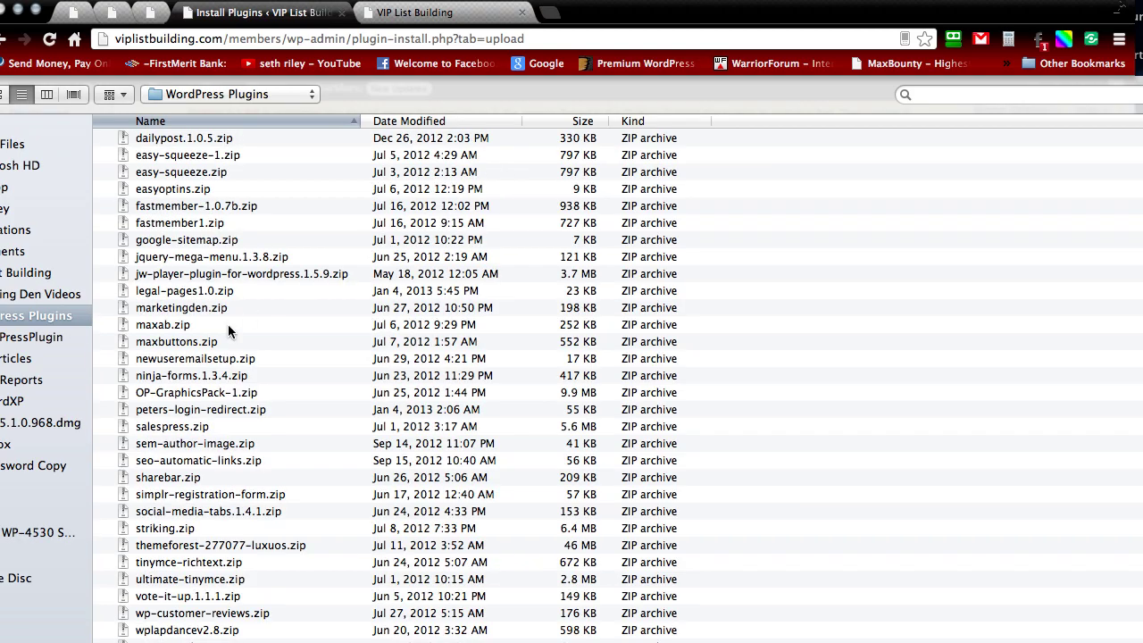
double_click(206, 409)
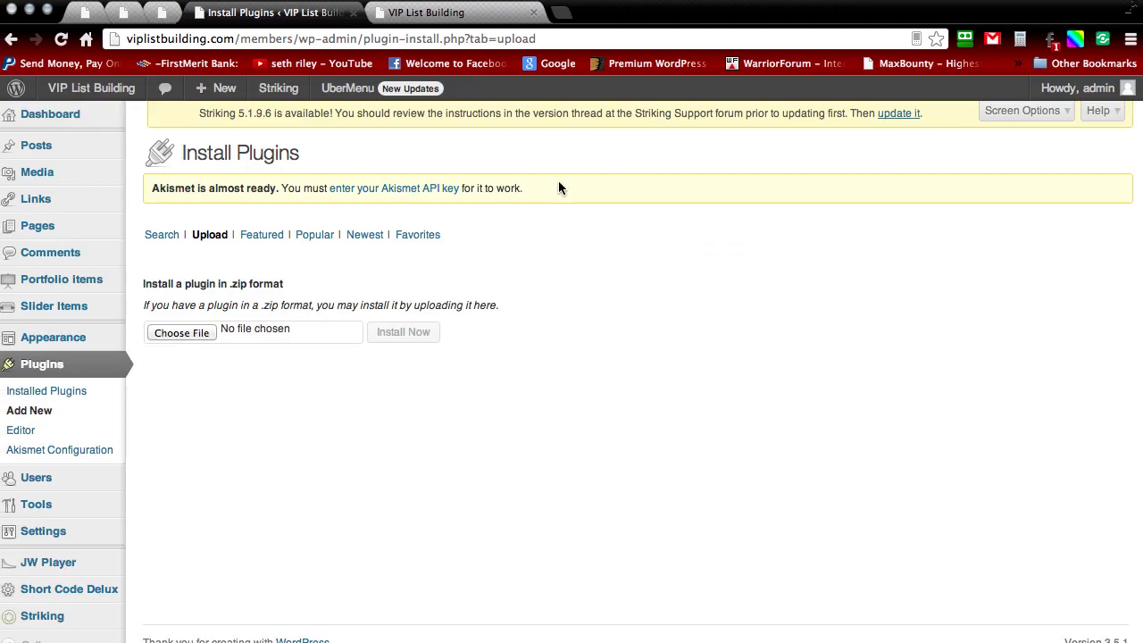
click(400, 332)
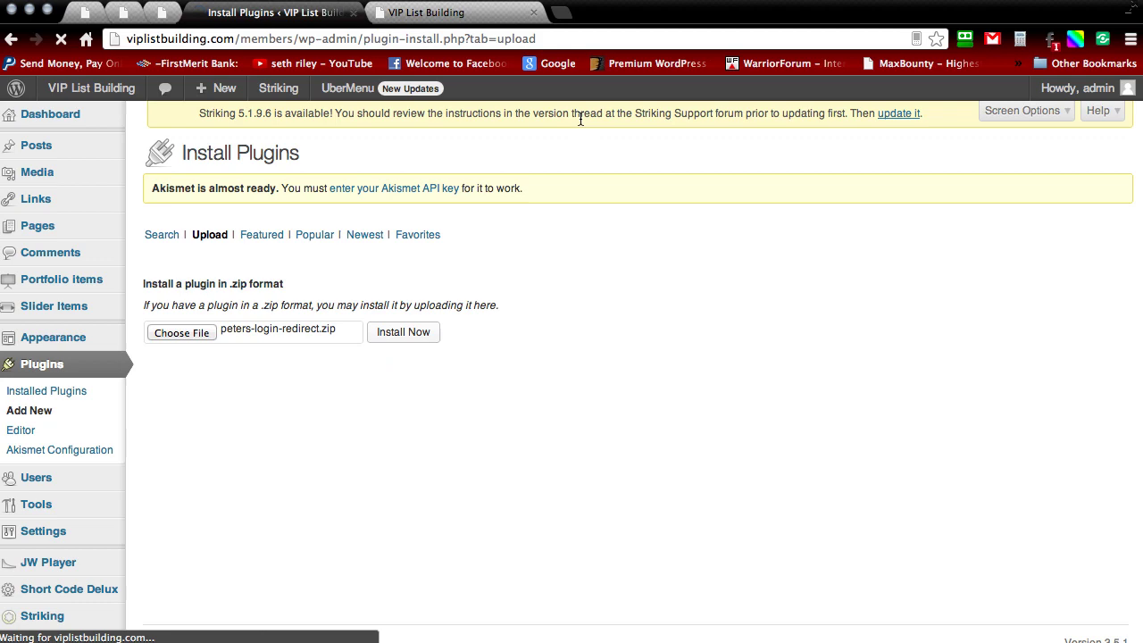
click(181, 299)
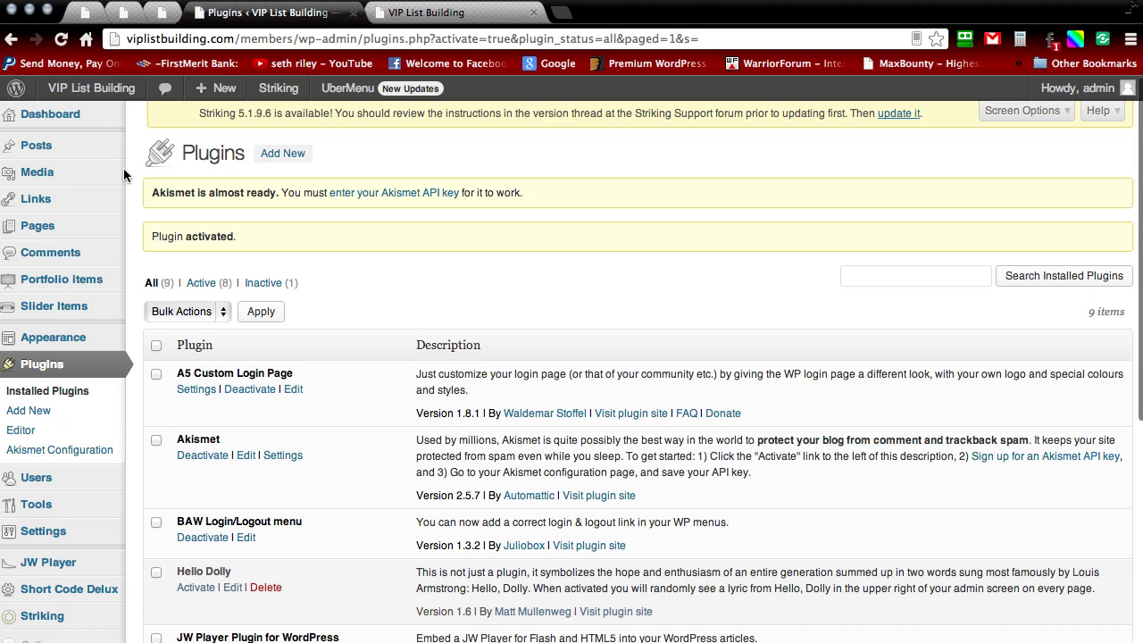
Open the plugin's Login/logout redirects settings page.
scroll(133, 173, down, 4)
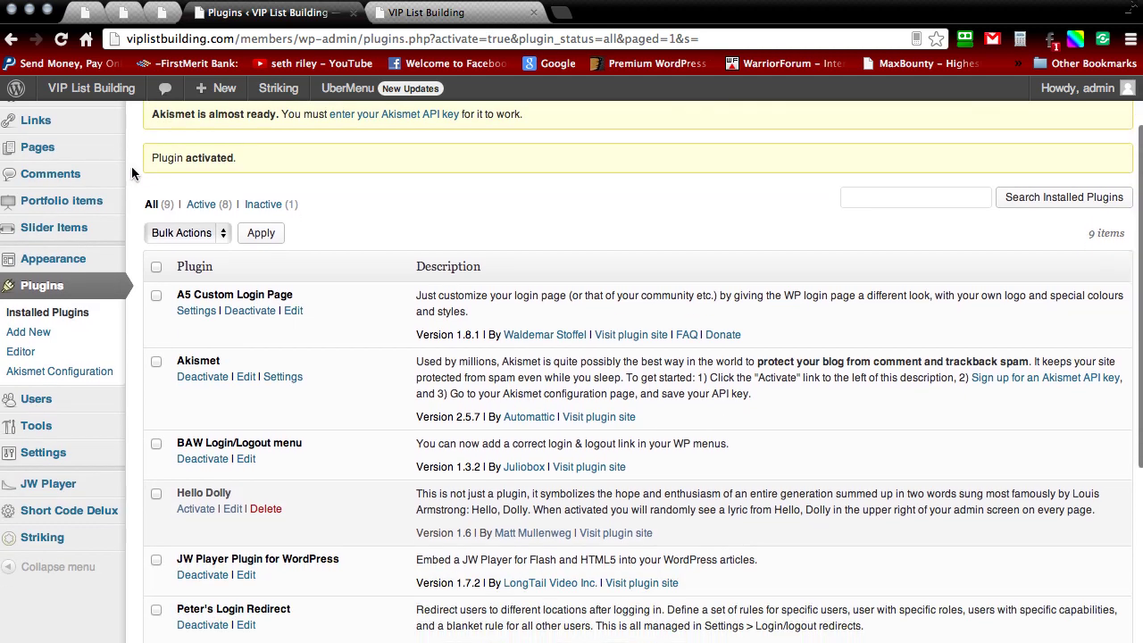
mouse_move(59, 370)
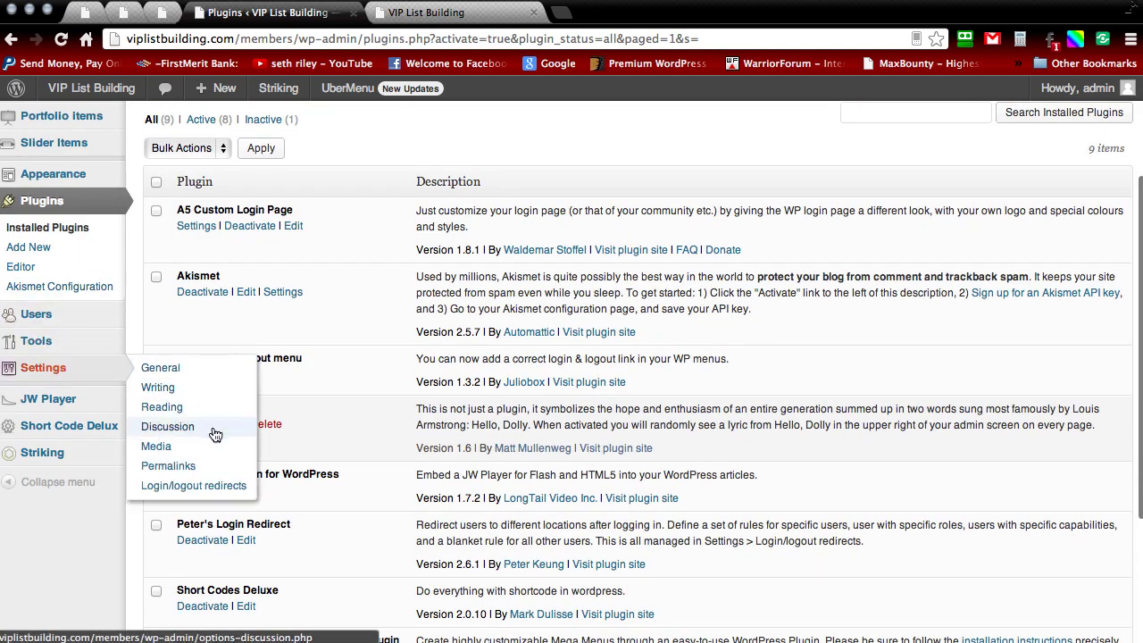
click(177, 488)
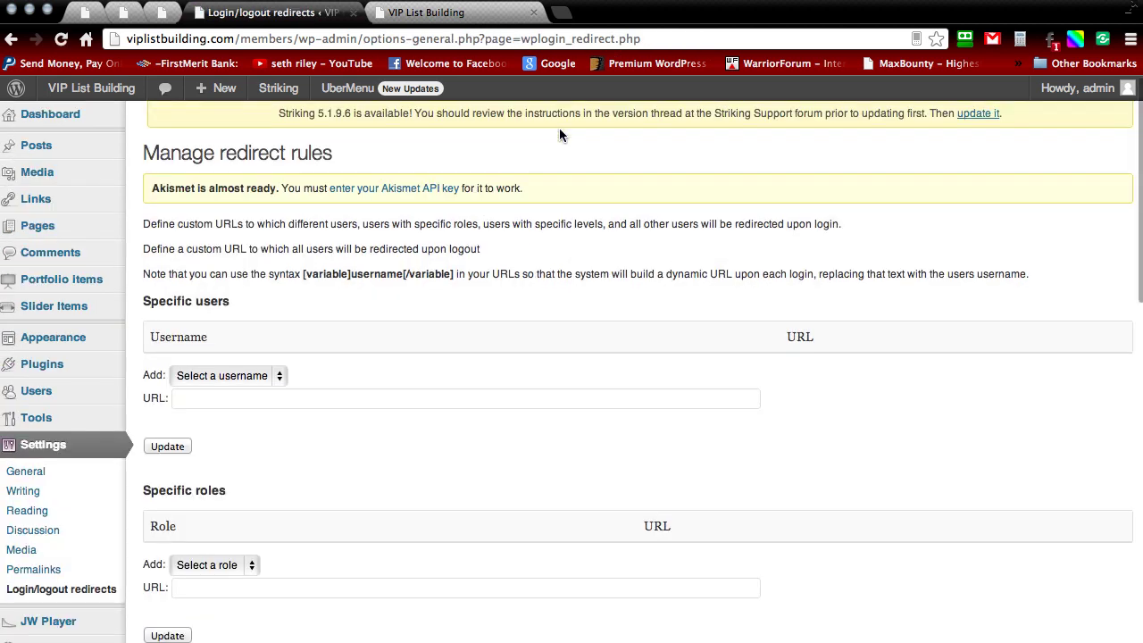
Choose riley under Specific users, then bring up the members site.
scroll(559, 127, down, 1)
scroll(559, 128, down, 1)
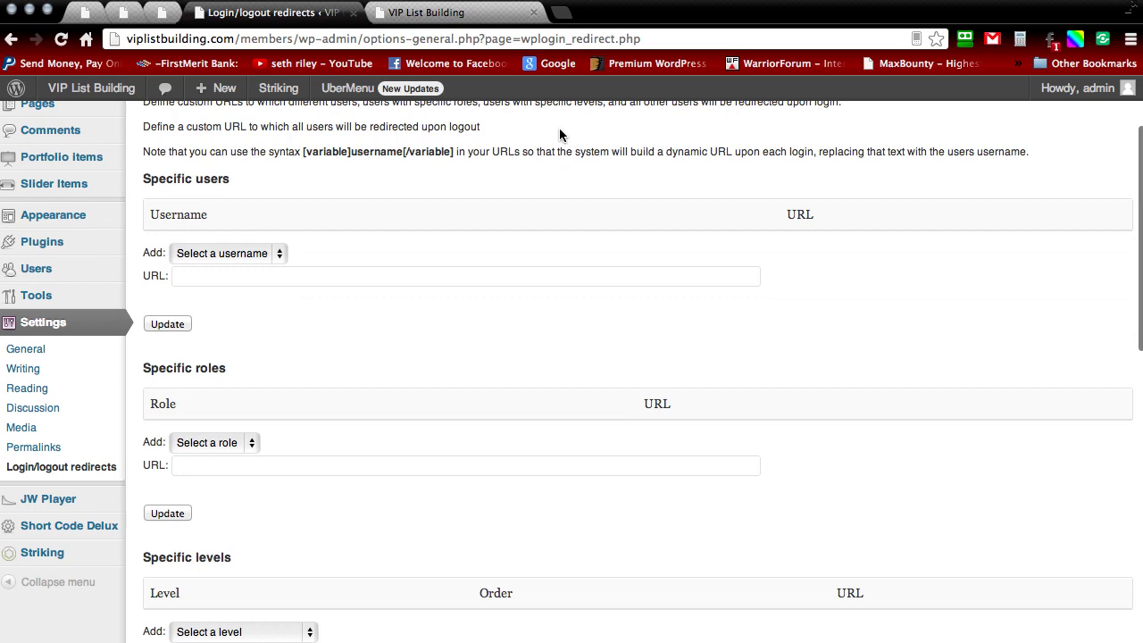
click(277, 254)
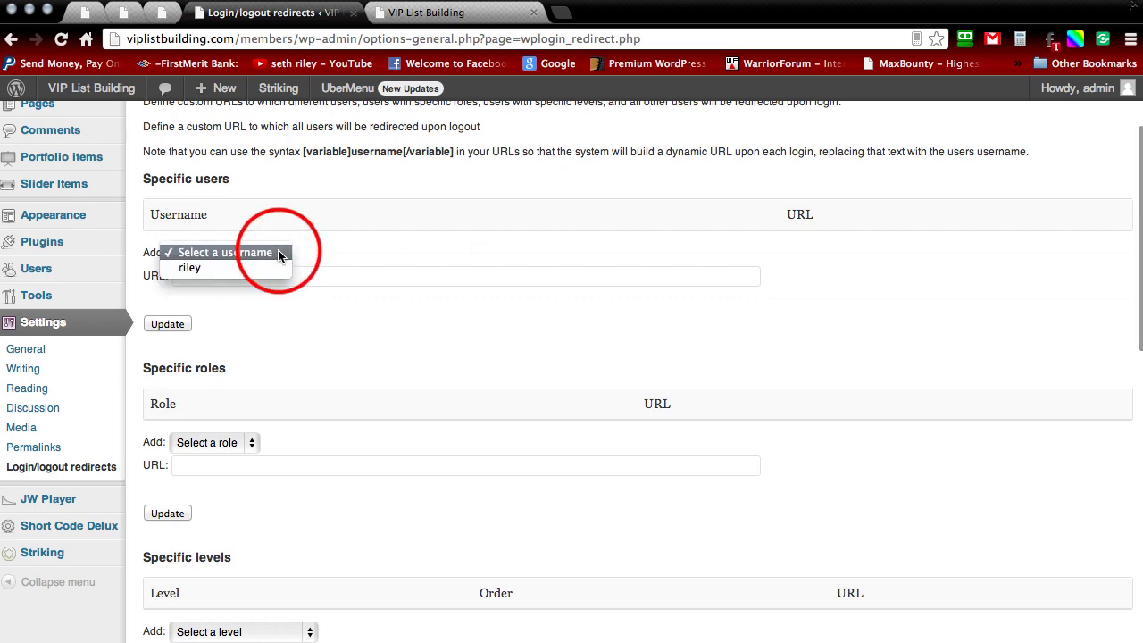
click(243, 265)
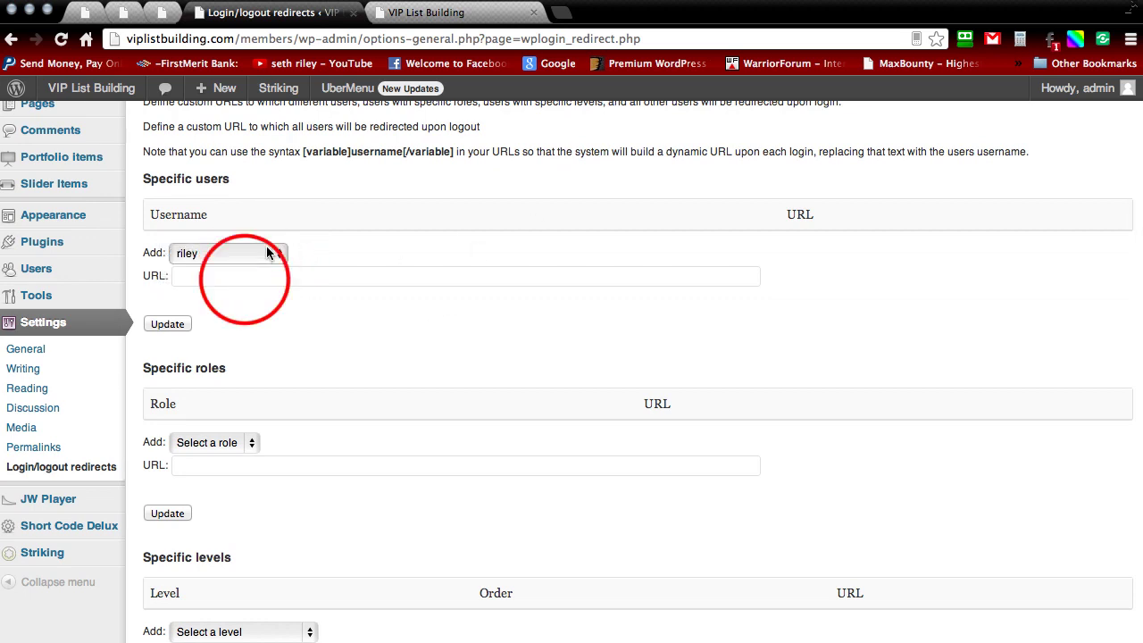
click(245, 279)
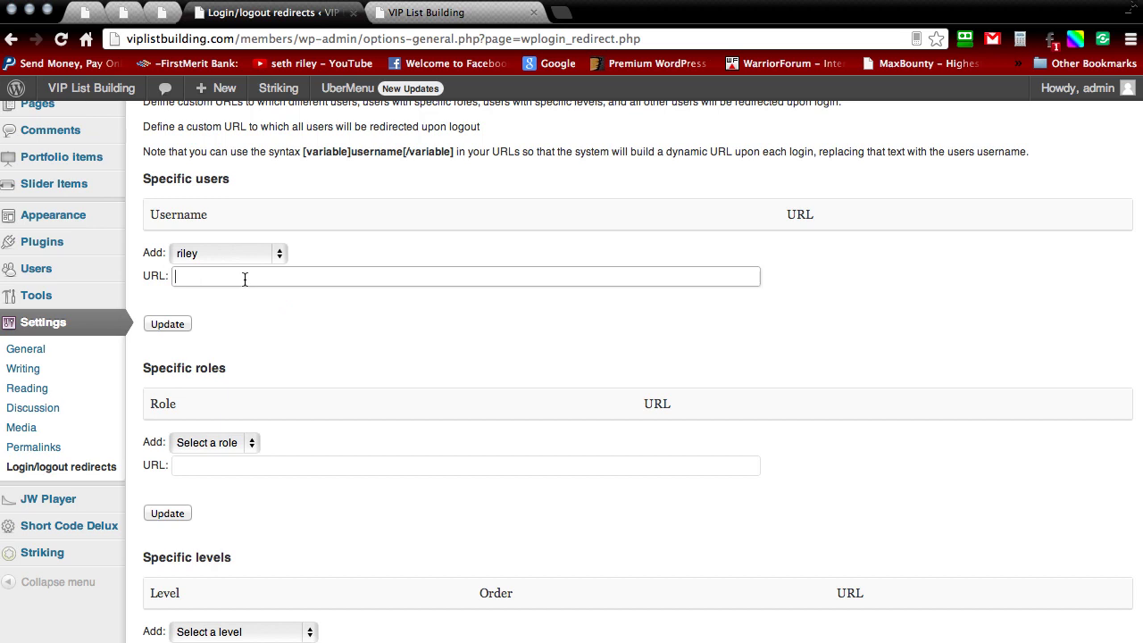
click(433, 13)
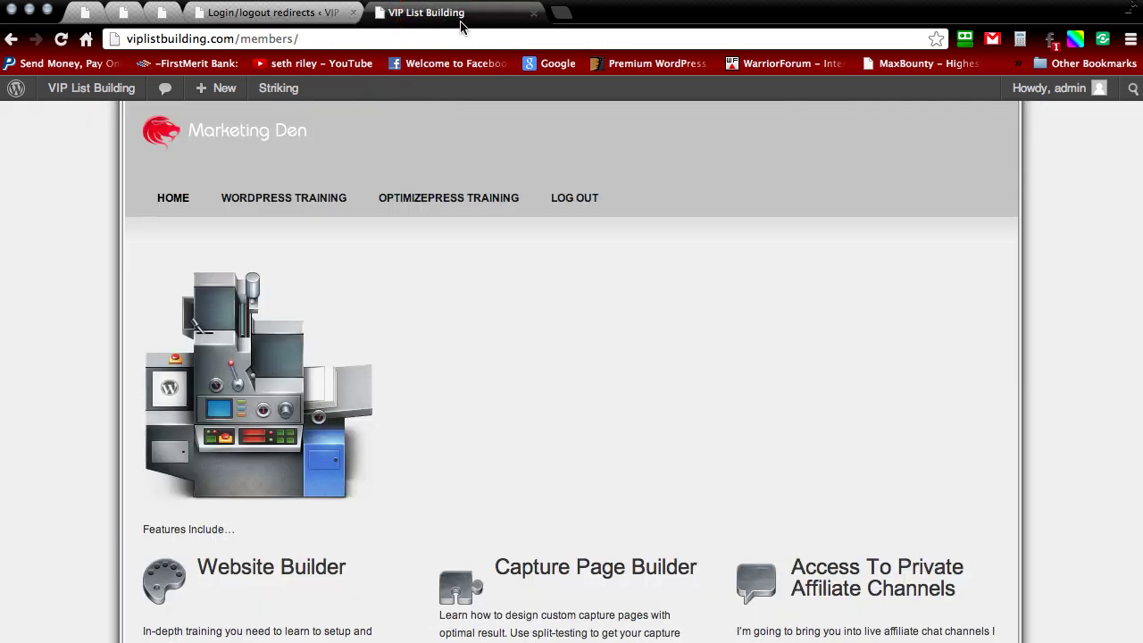
Paste the WordPress Training page URL as riley's redirect and save it.
click(261, 203)
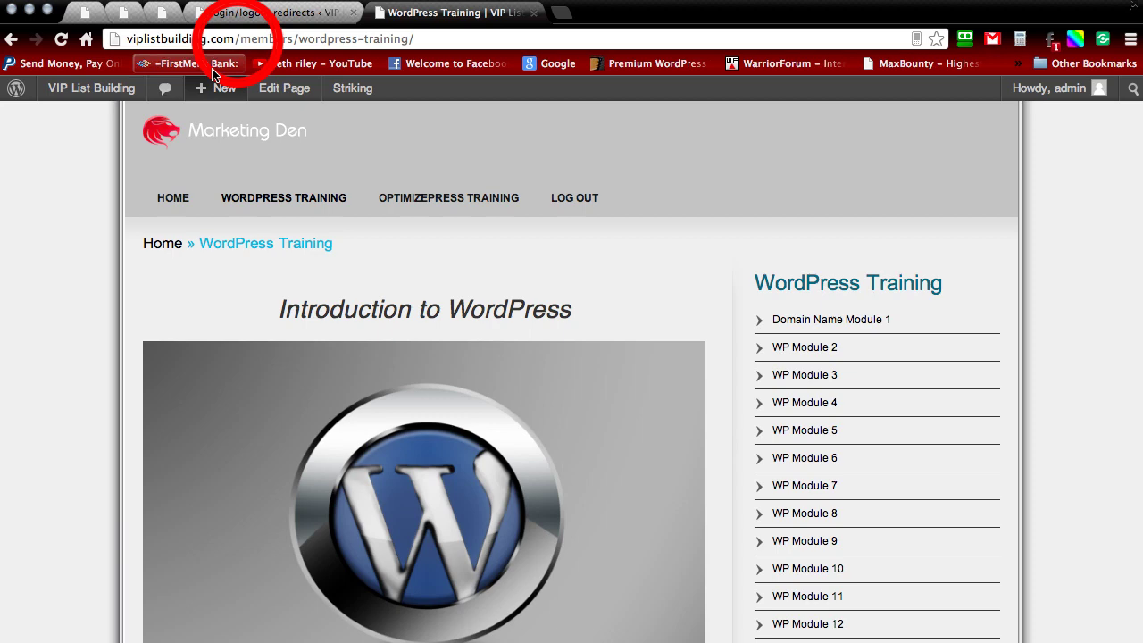
click(236, 40)
key(super+c)
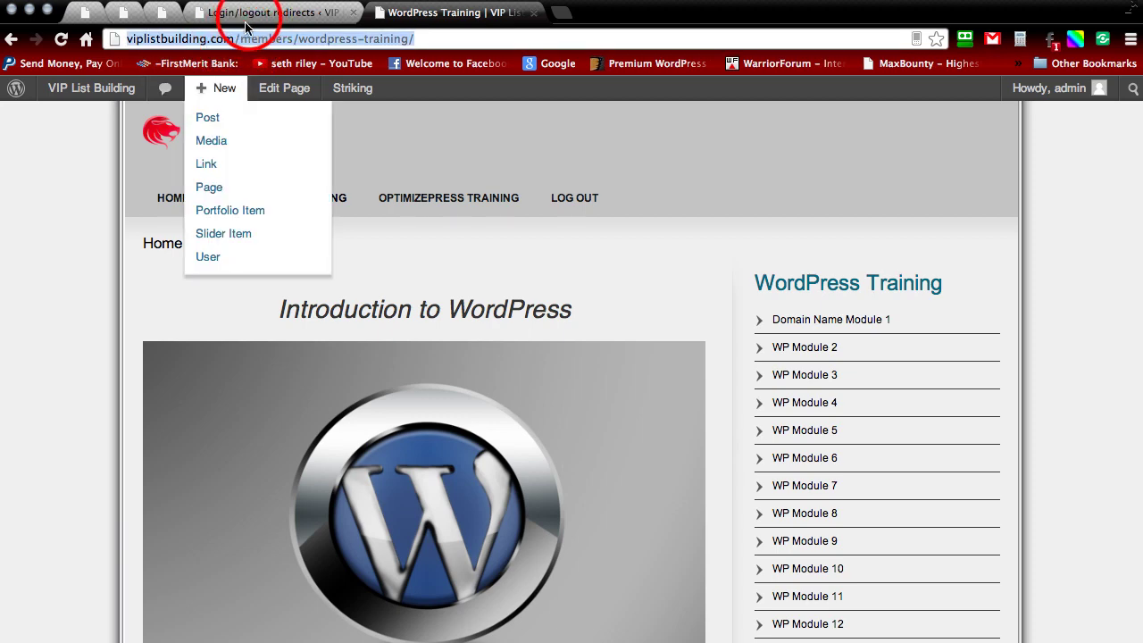
click(249, 14)
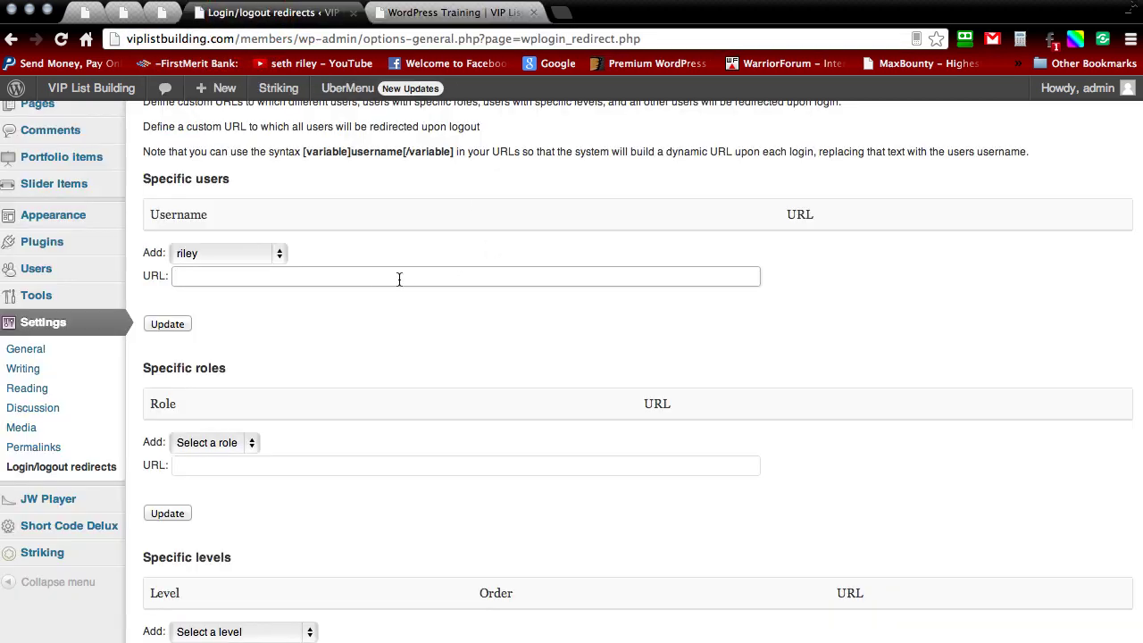
key(super+v)
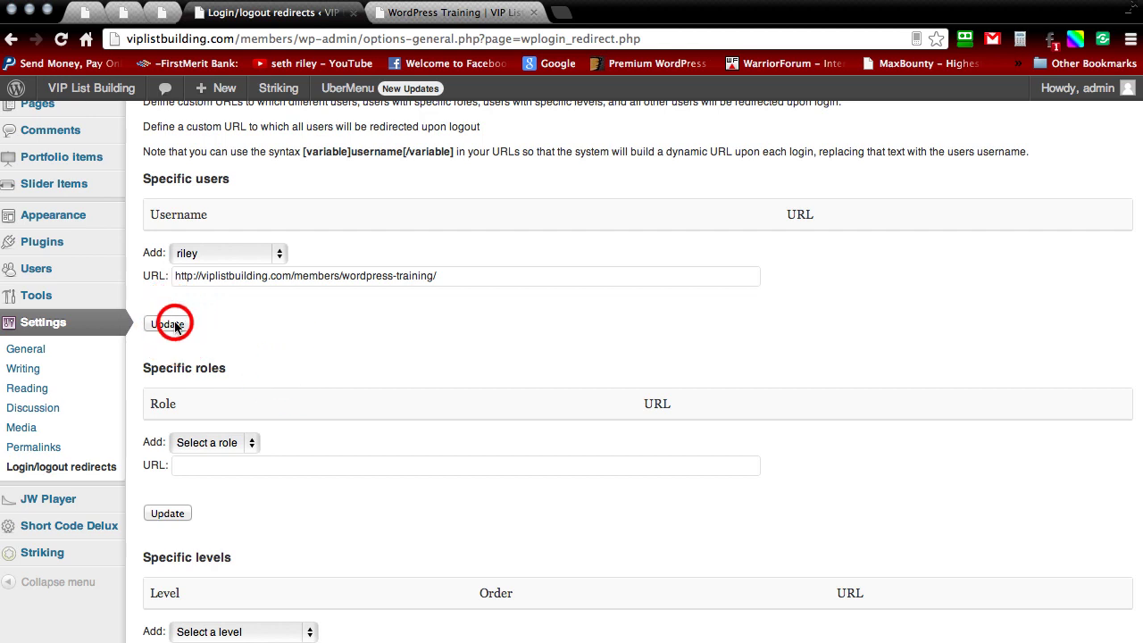
click(172, 324)
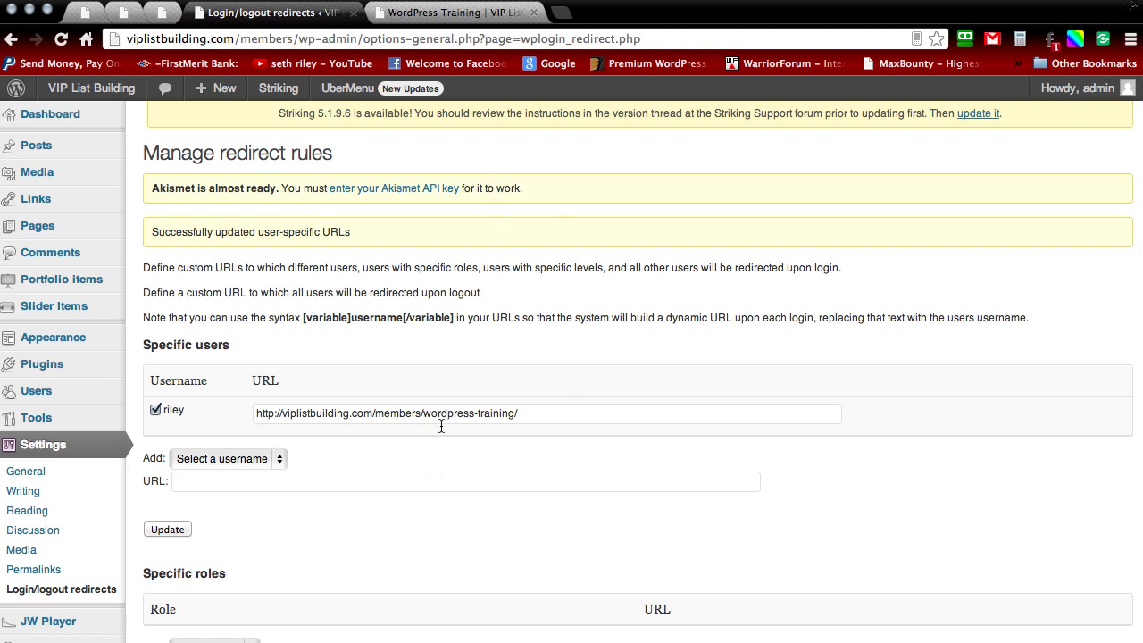
scroll(528, 345, down, 5)
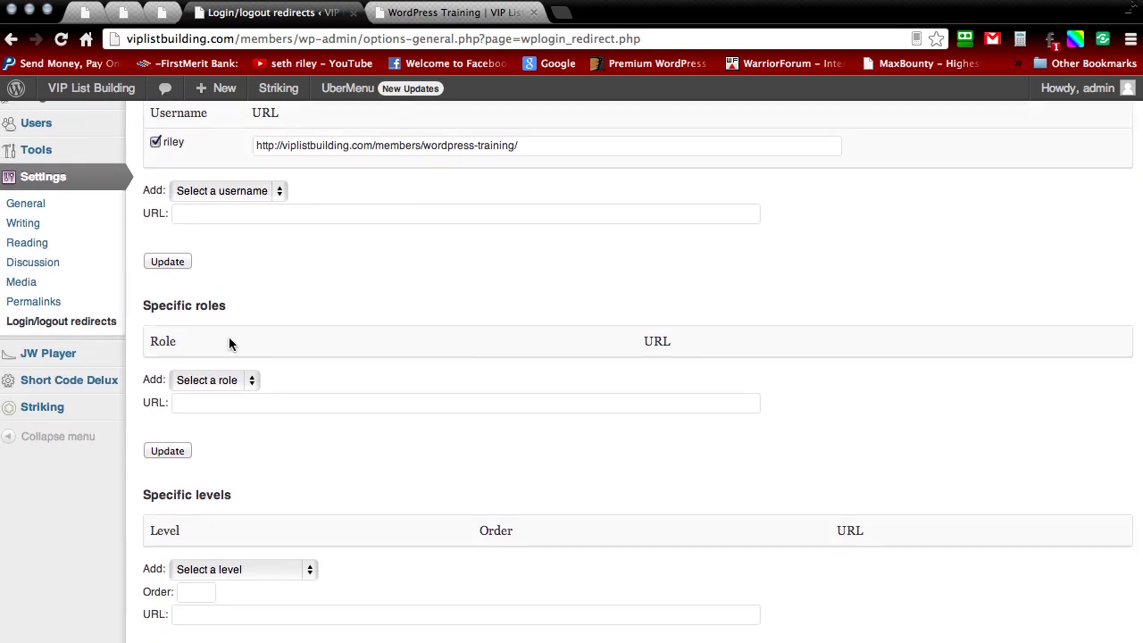
click(251, 379)
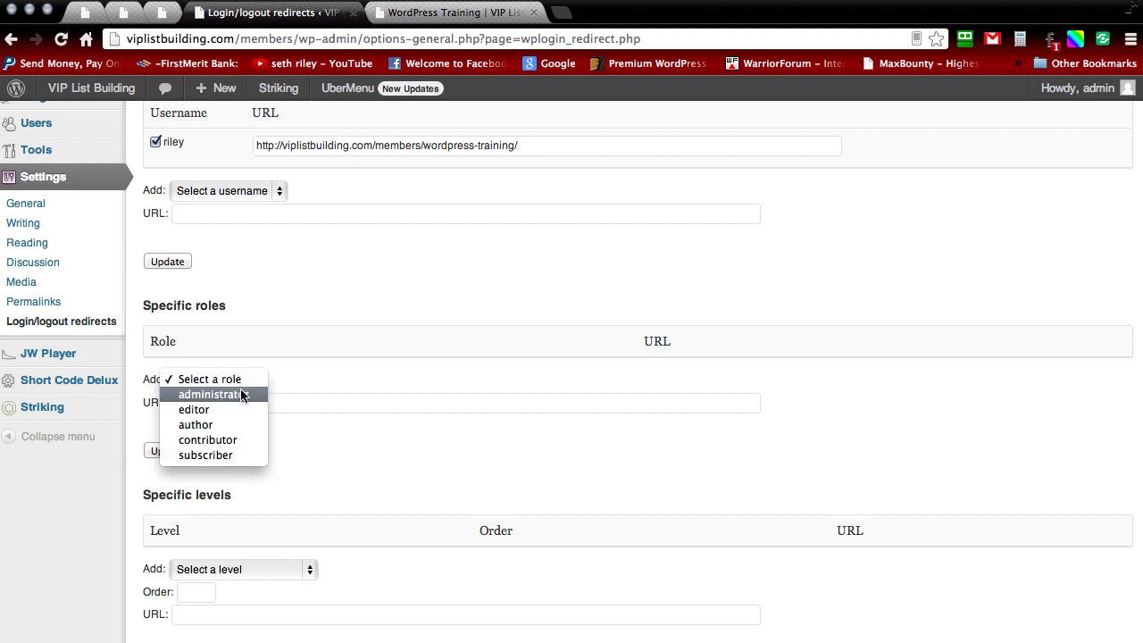
click(327, 377)
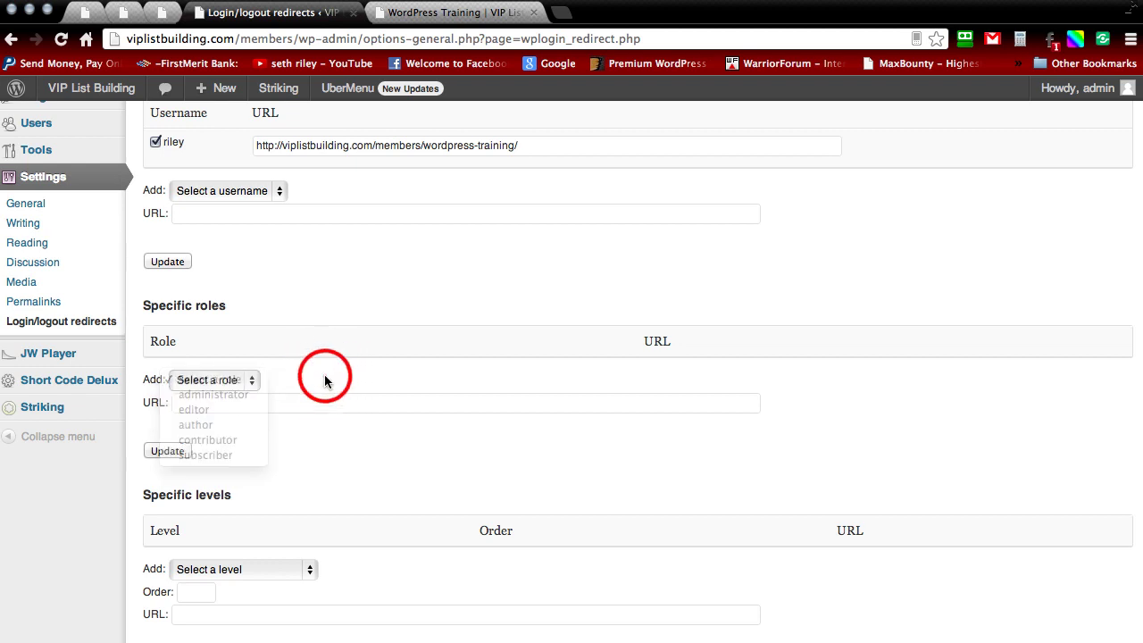
click(267, 402)
key(Down)
key(Down)
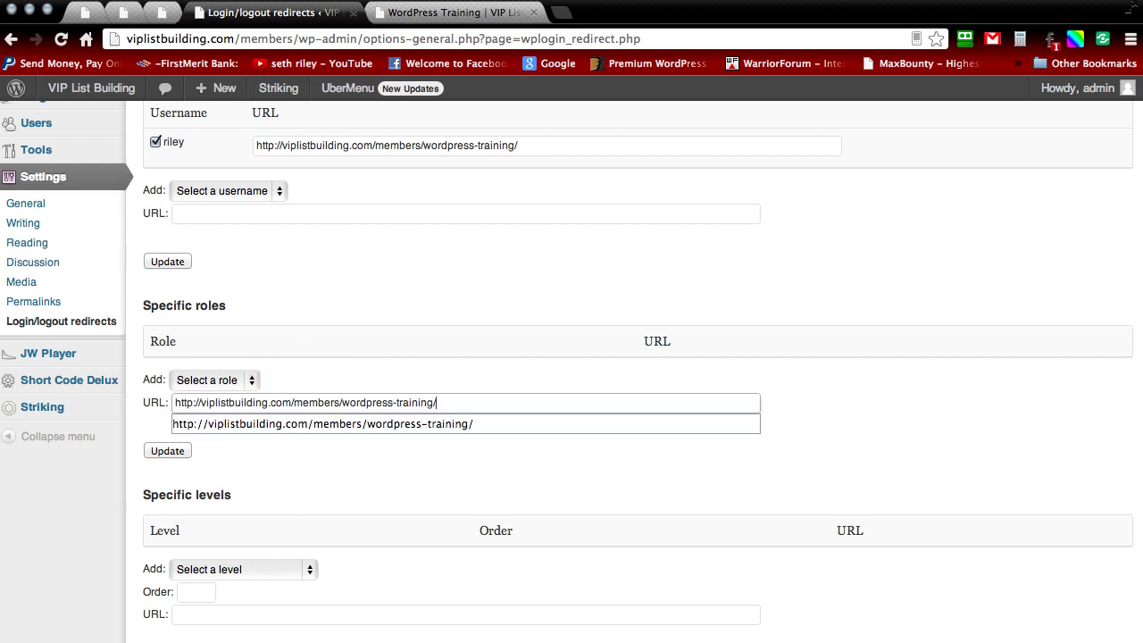
click(390, 471)
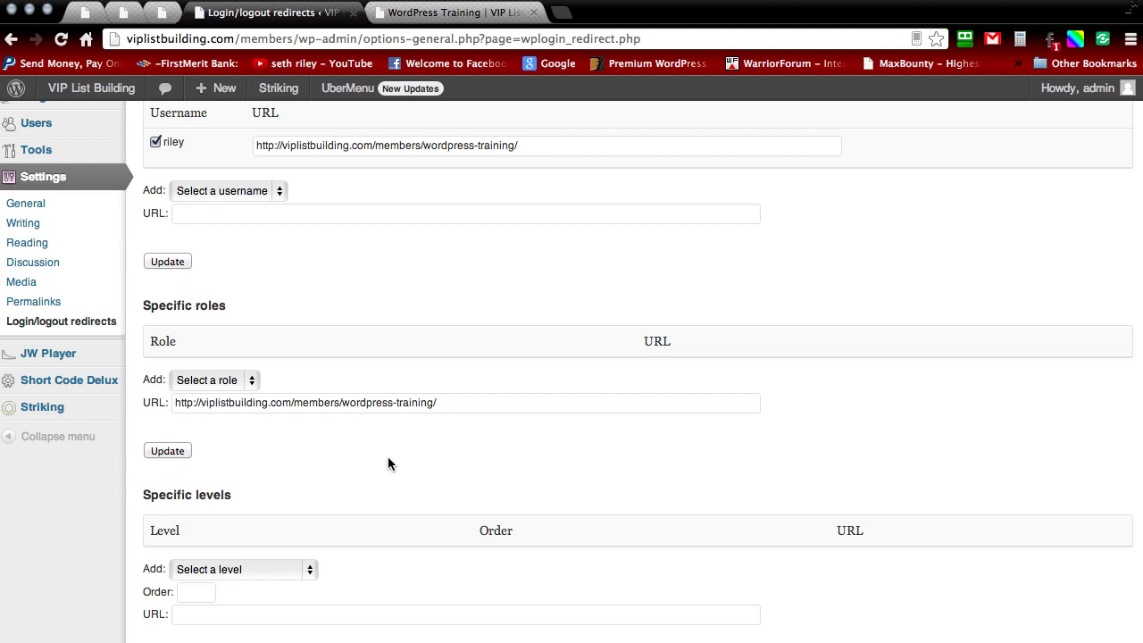
click(252, 379)
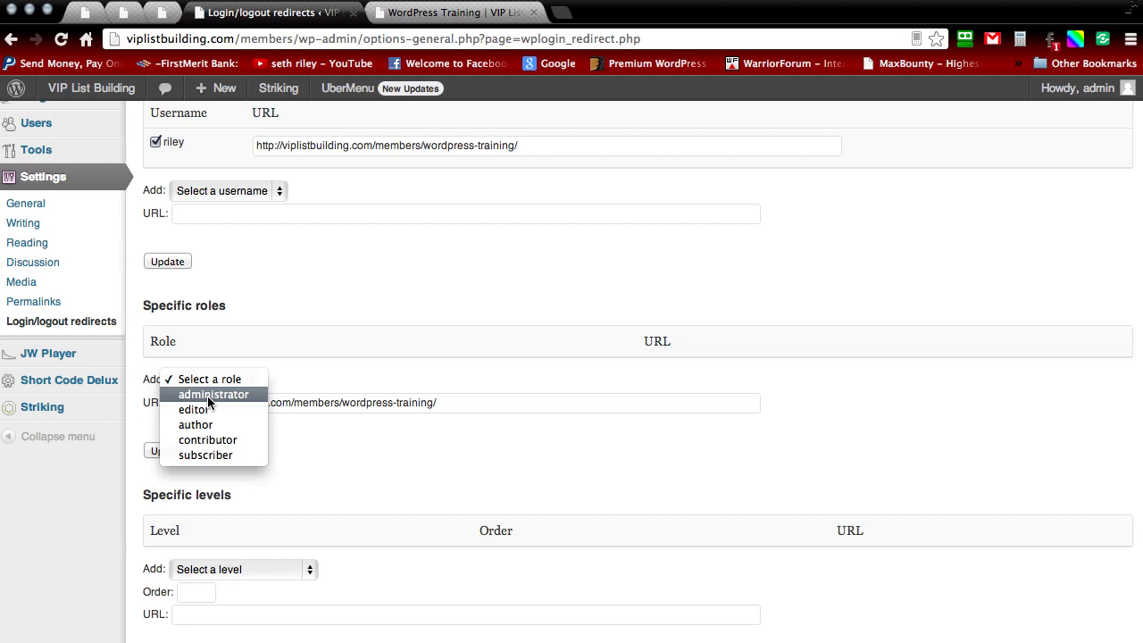
click(210, 456)
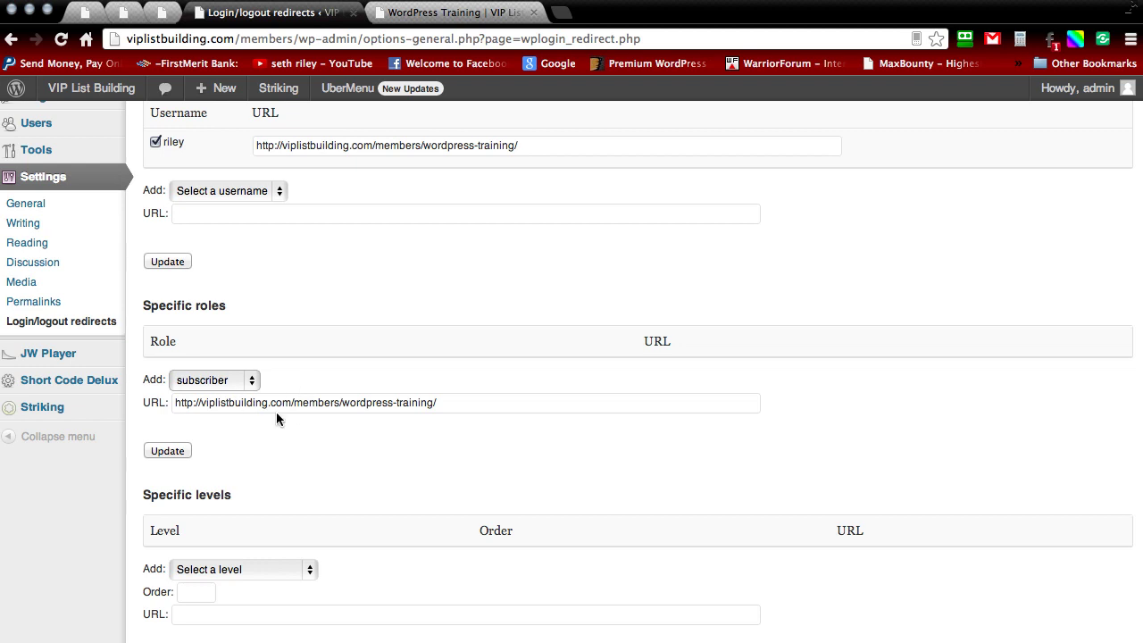
click(167, 450)
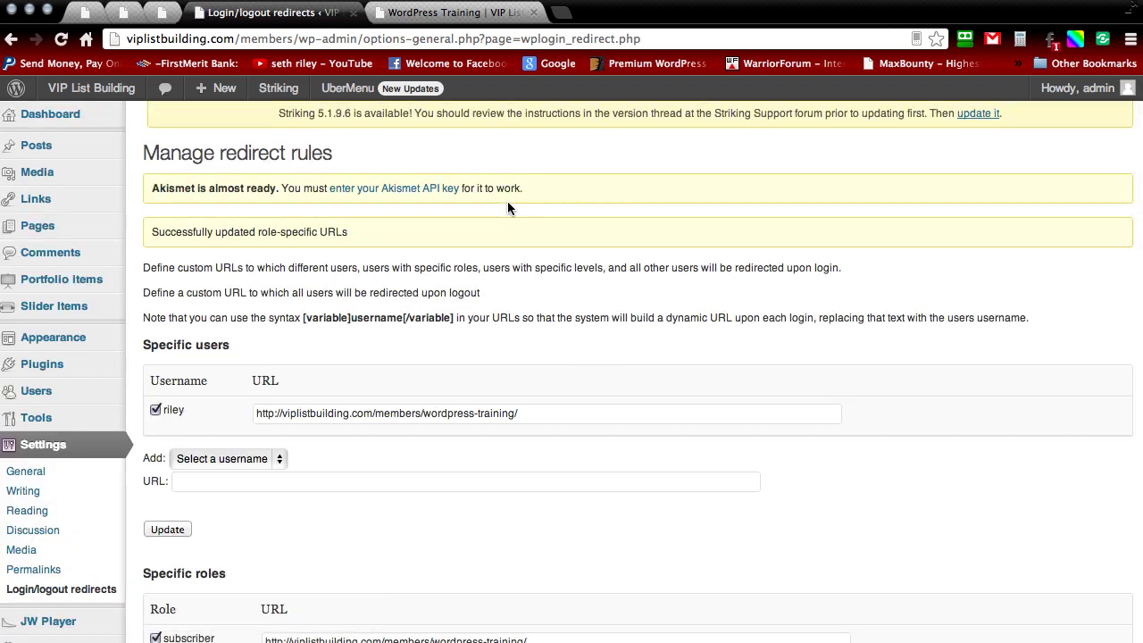
Close the redirects settings, log out, and submit a first login attempt.
click(353, 13)
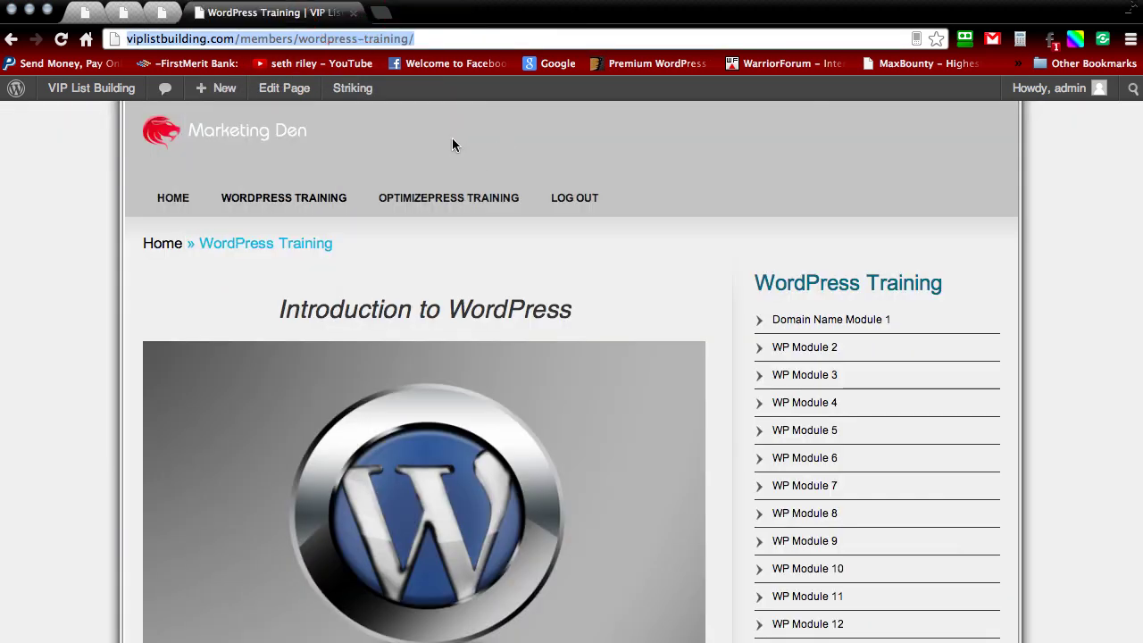
click(556, 198)
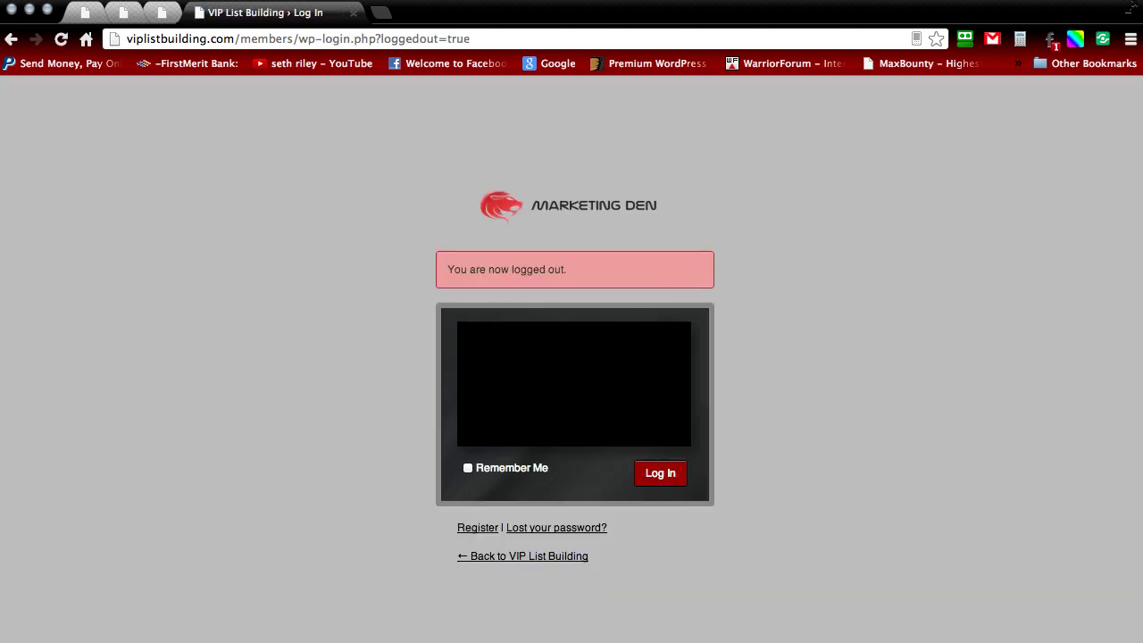
key(Down)
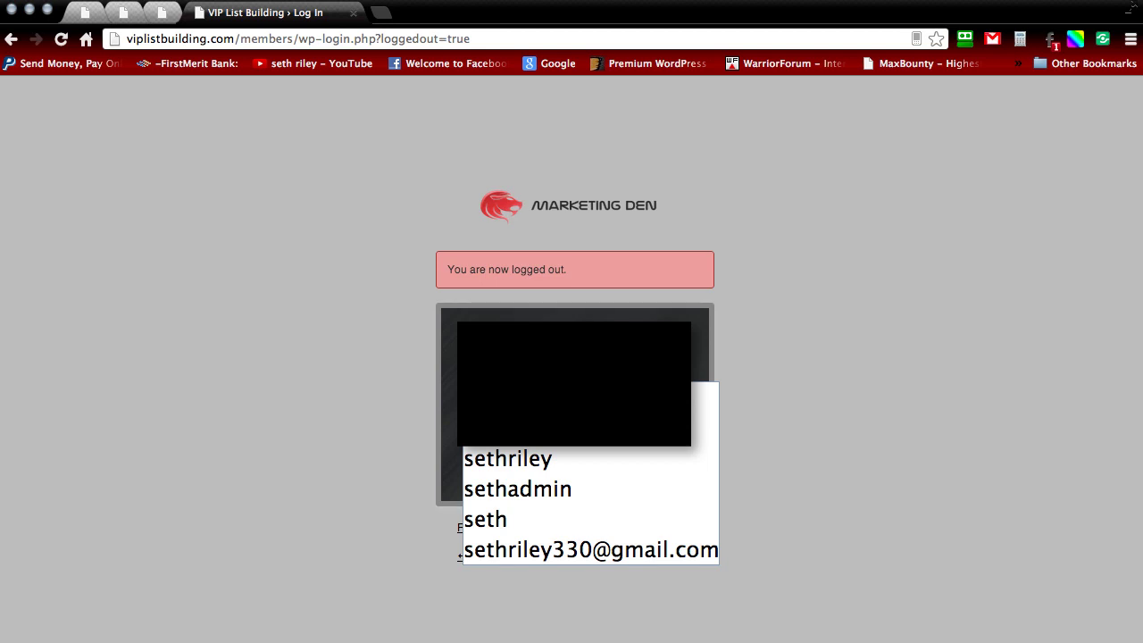
key(Escape)
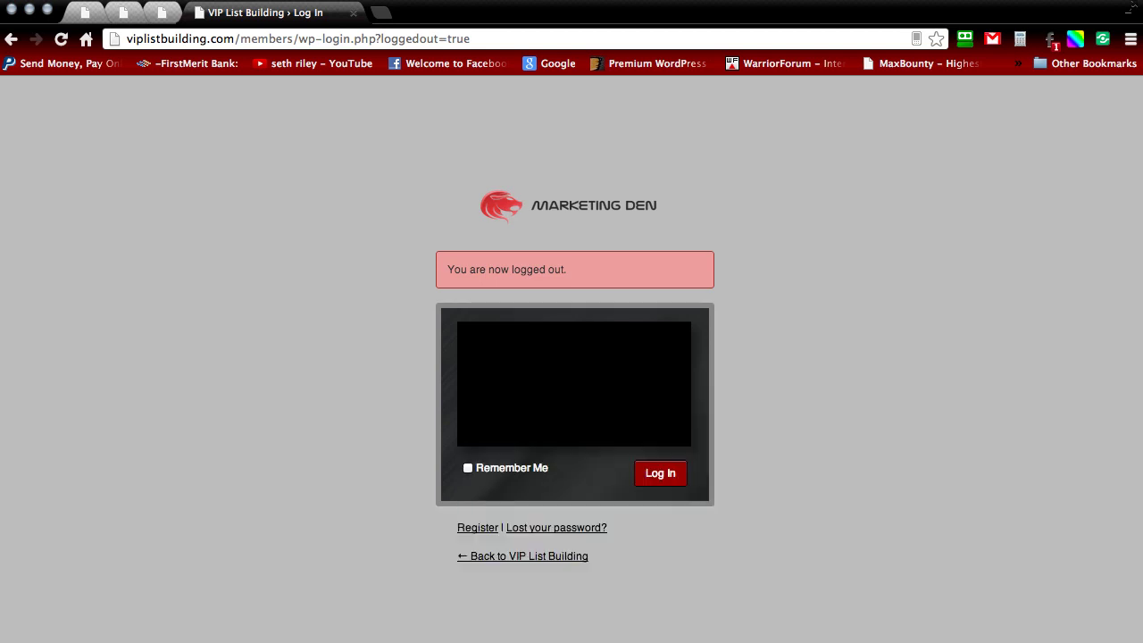
click(665, 476)
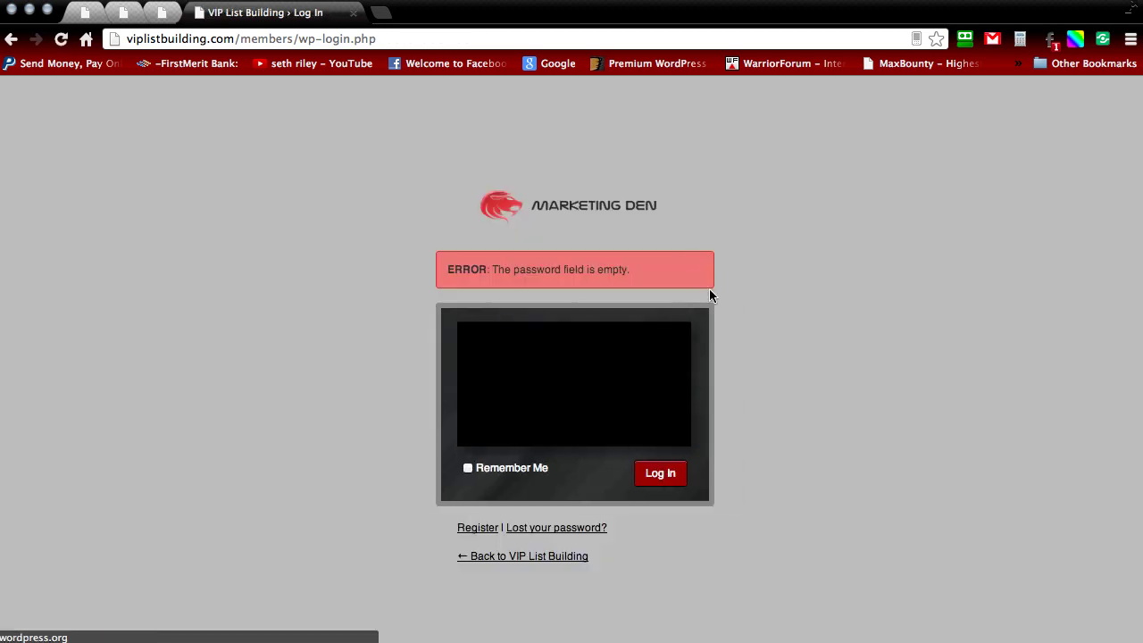
Re-enter the username and password and submit the login again.
click(609, 350)
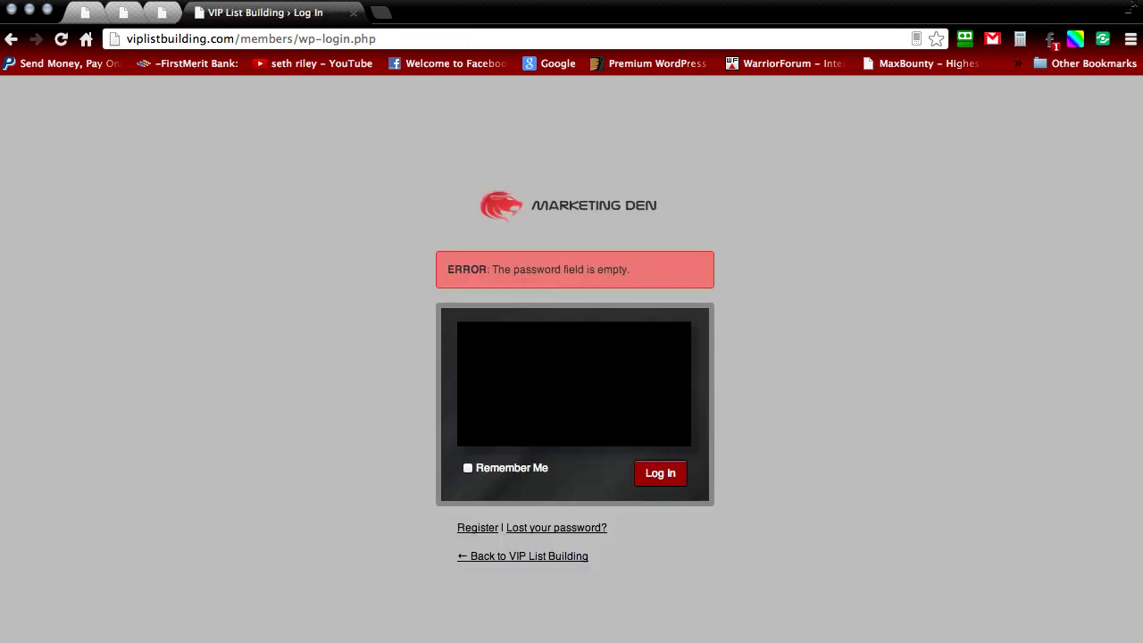
click(270, 349)
click(482, 432)
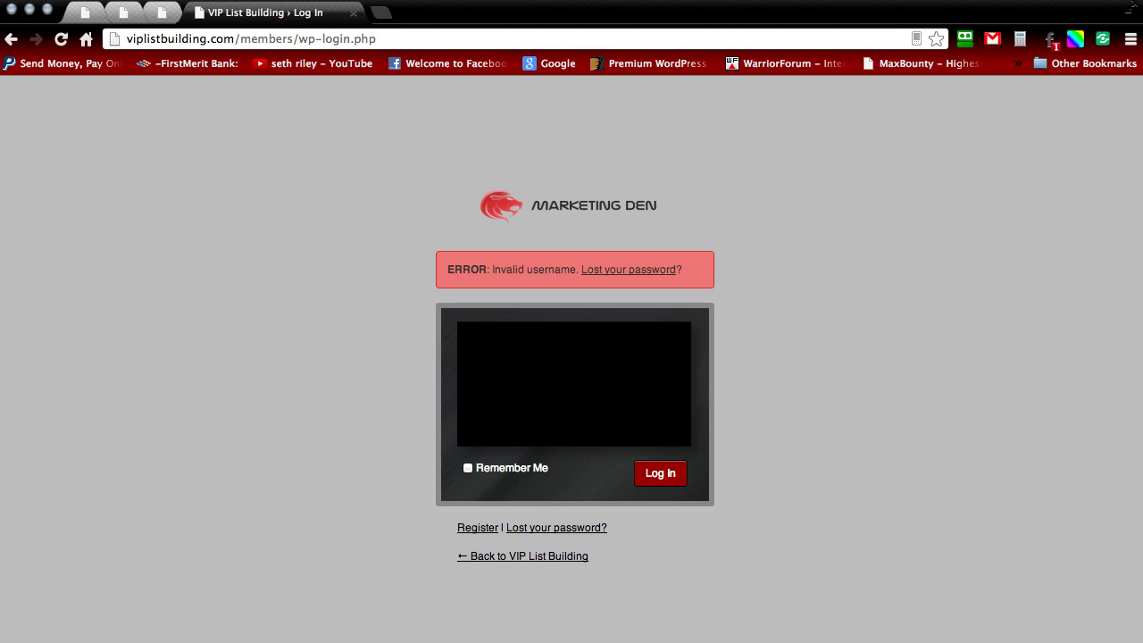
key(Return)
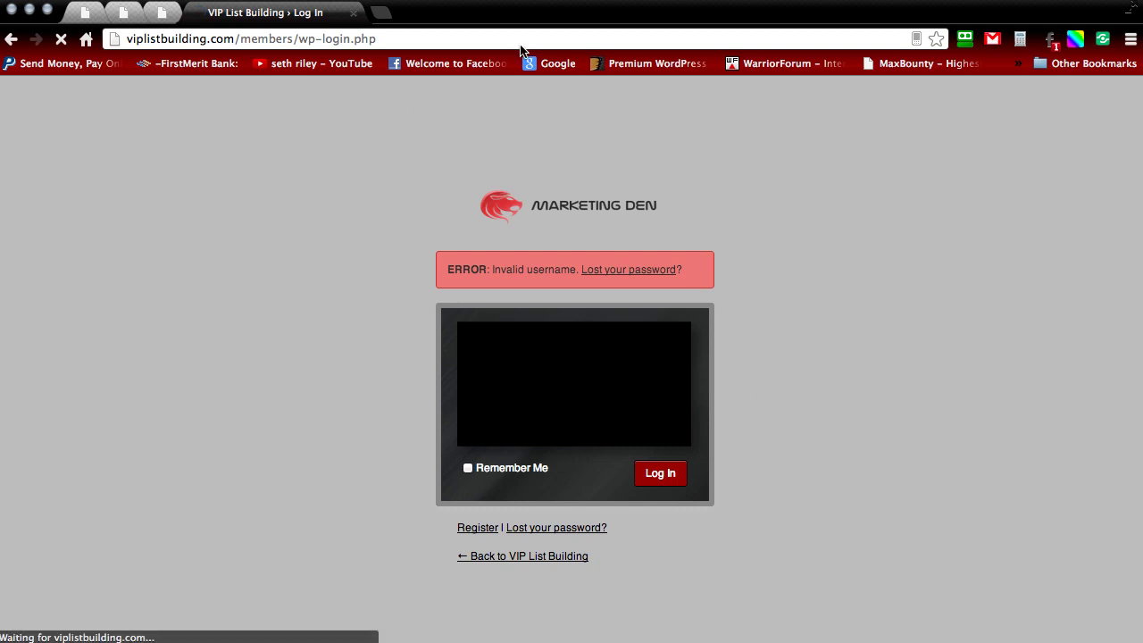